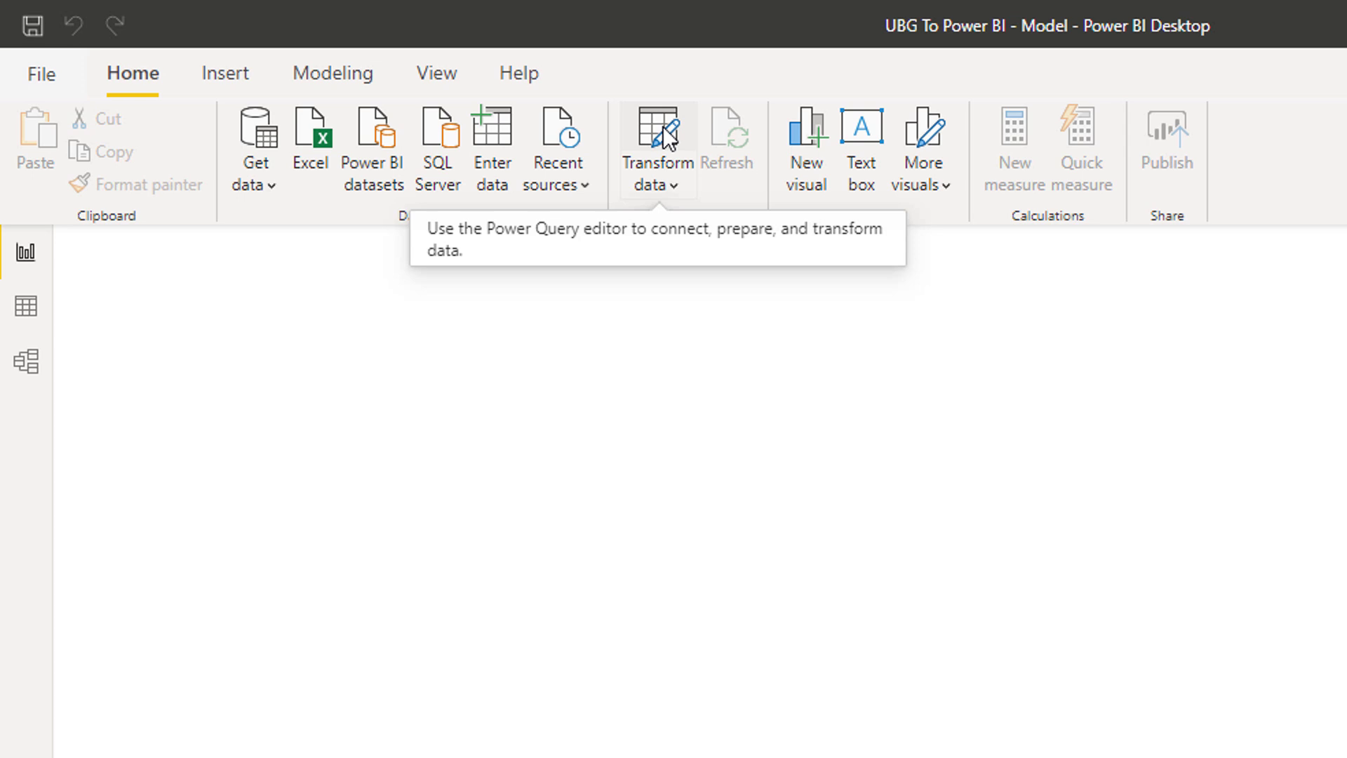
- Launch the Power Query Editor via Transform data for the UBG To Power BI - Model file
click(663, 126)
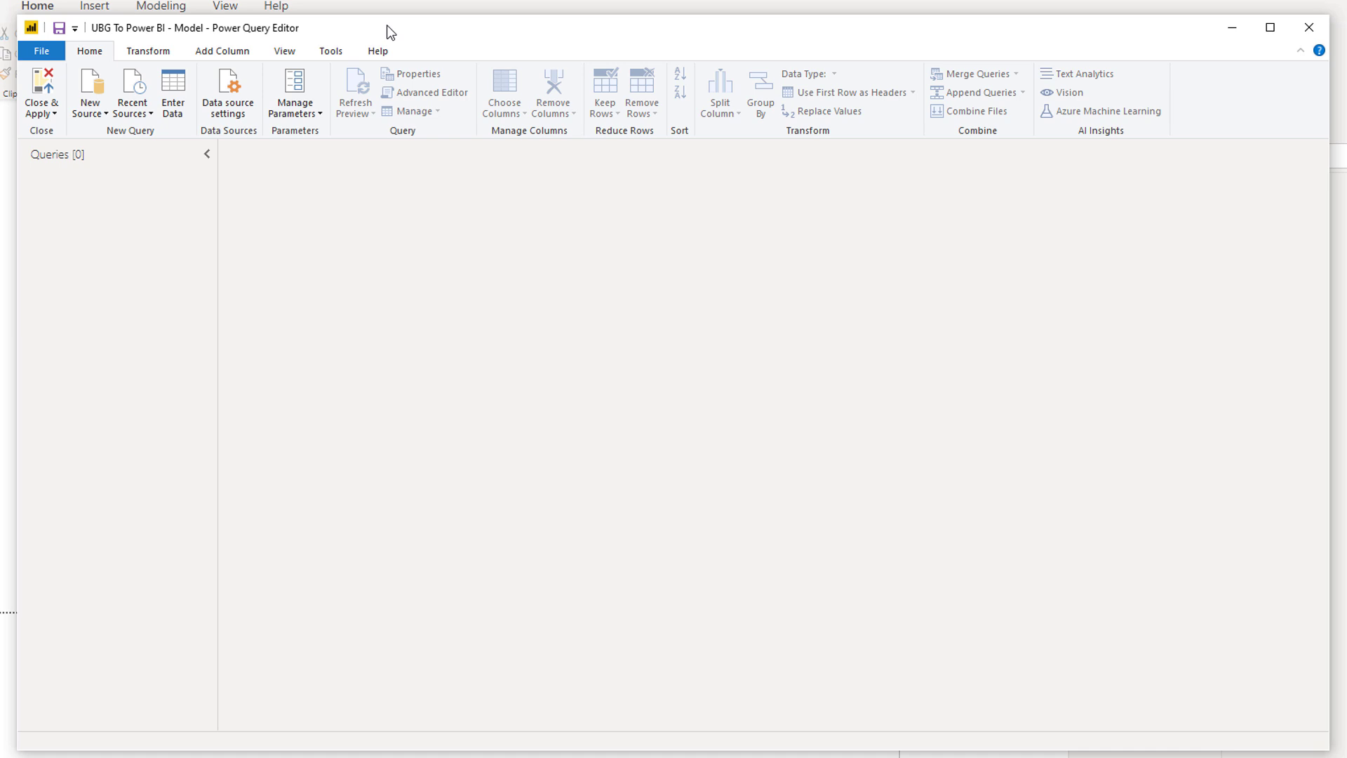
- Show the New Source list of most common data source types, dismissing and reopening it once
click(99, 106)
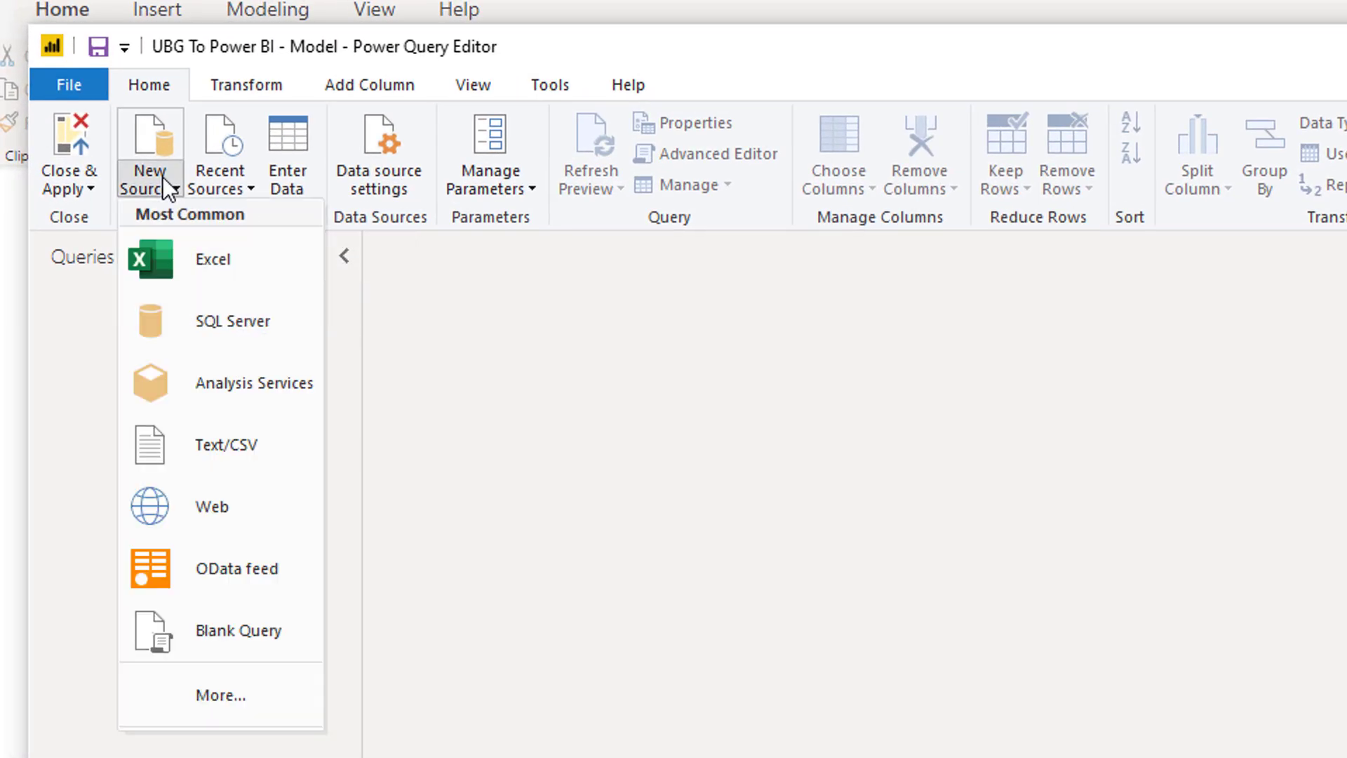
click(457, 356)
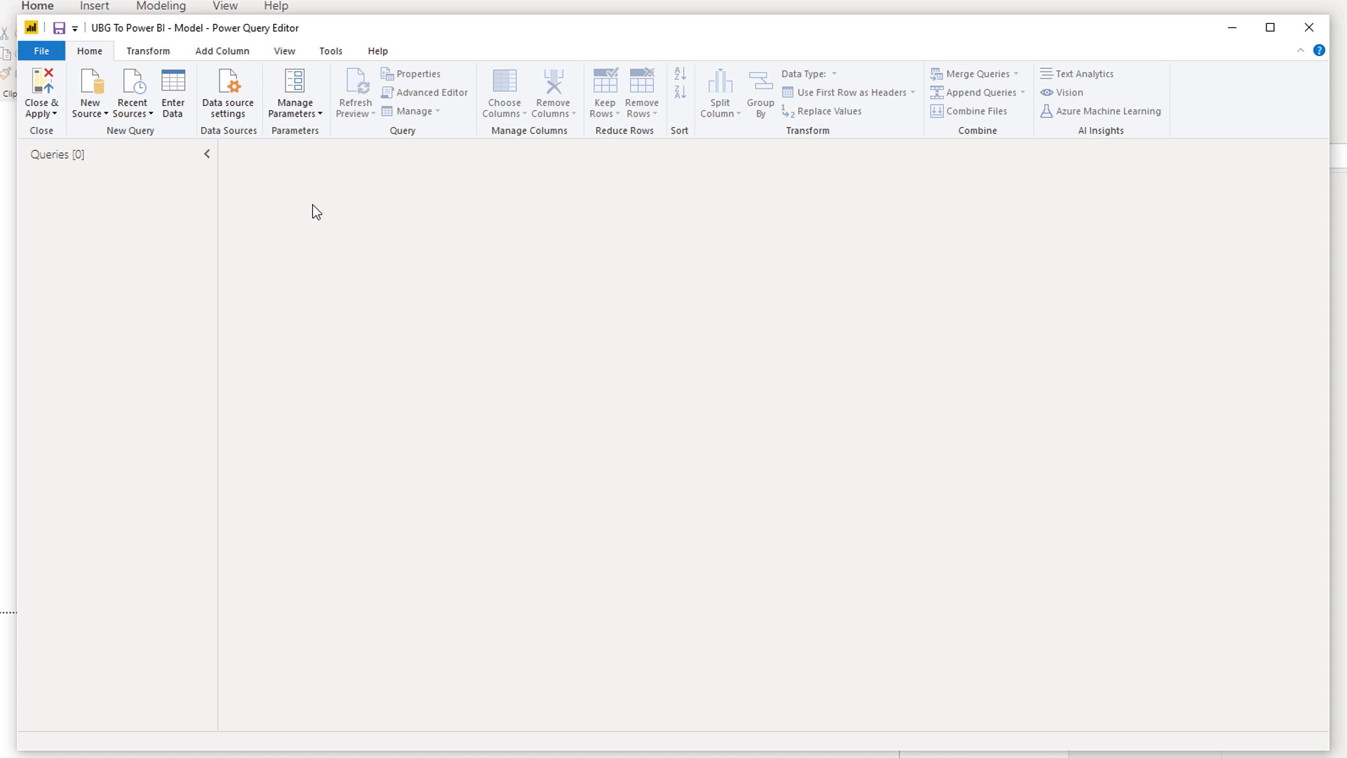
click(97, 113)
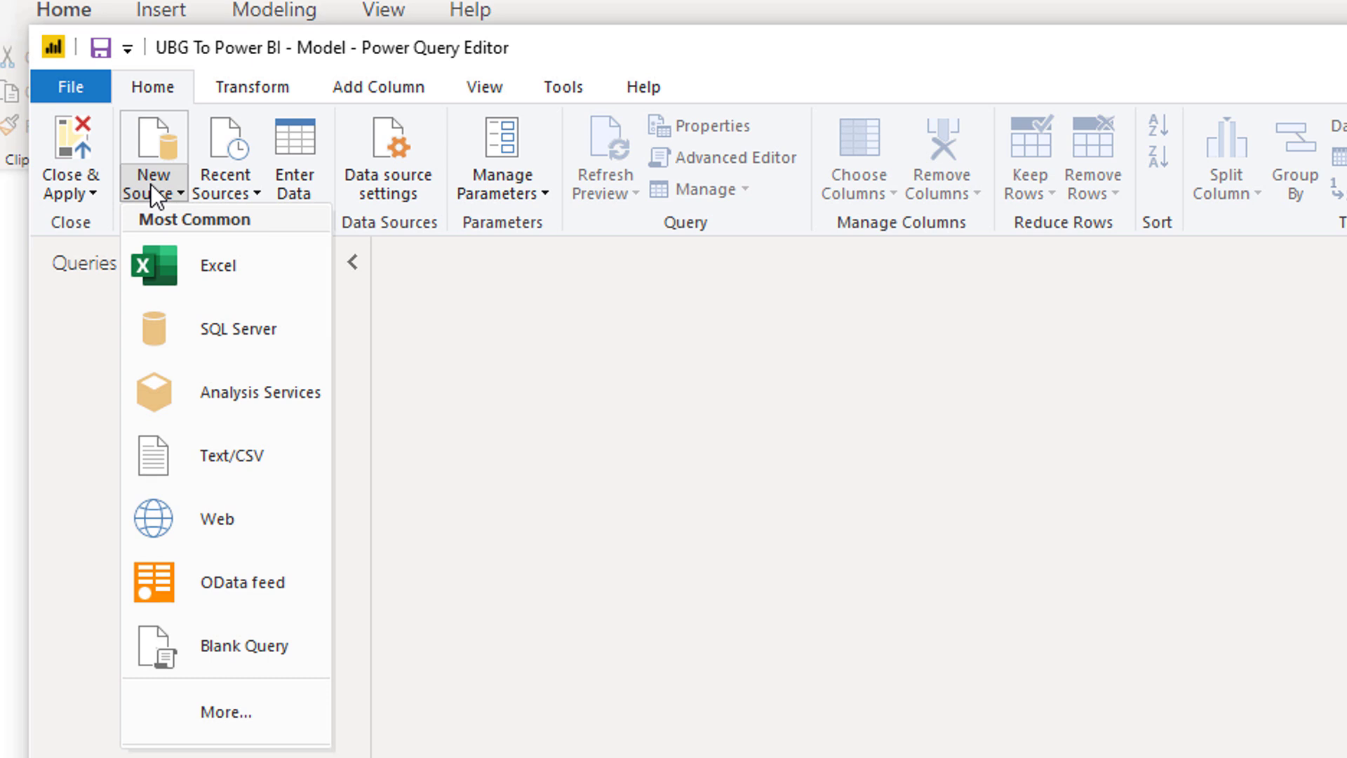
- Choose Excel as source and pick the UBG To Power BI - Data workbook, closing it in Excel
click(196, 266)
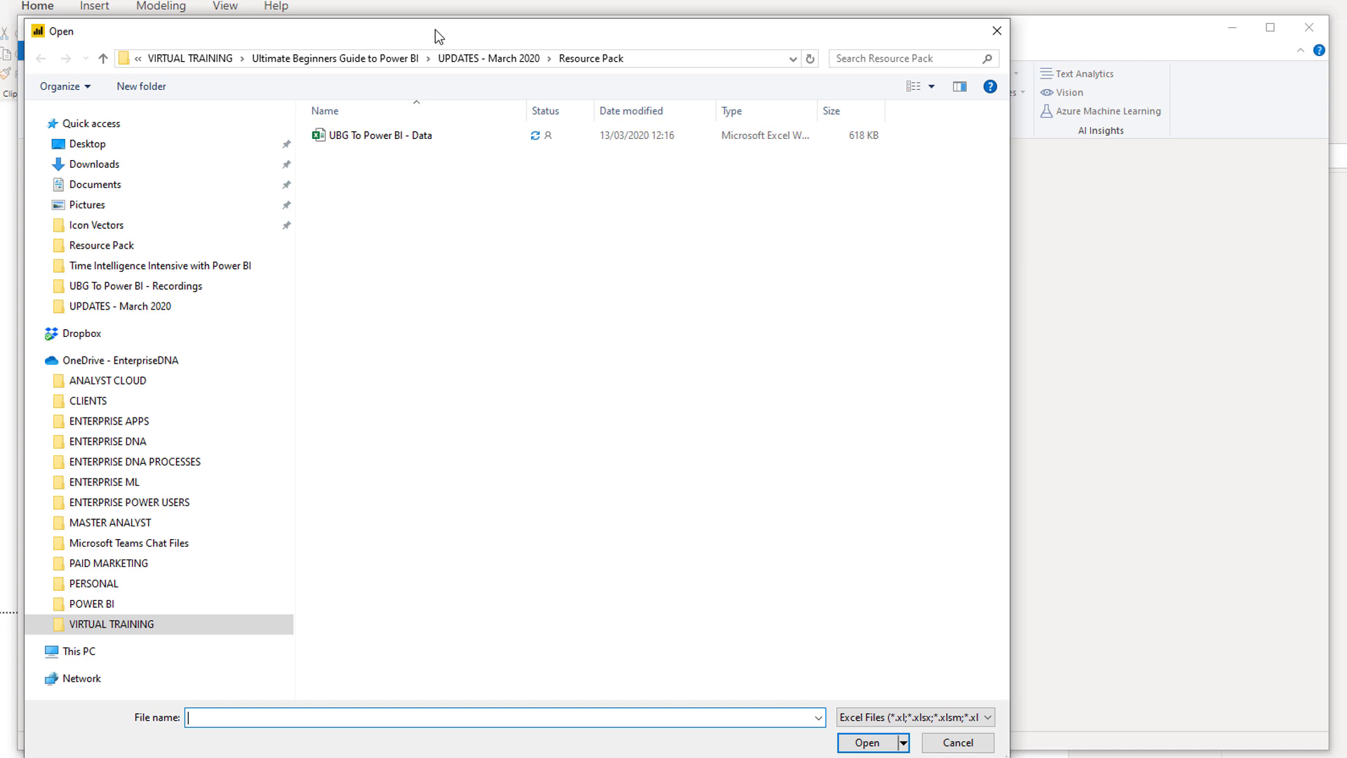
drag(435, 30, 642, 21)
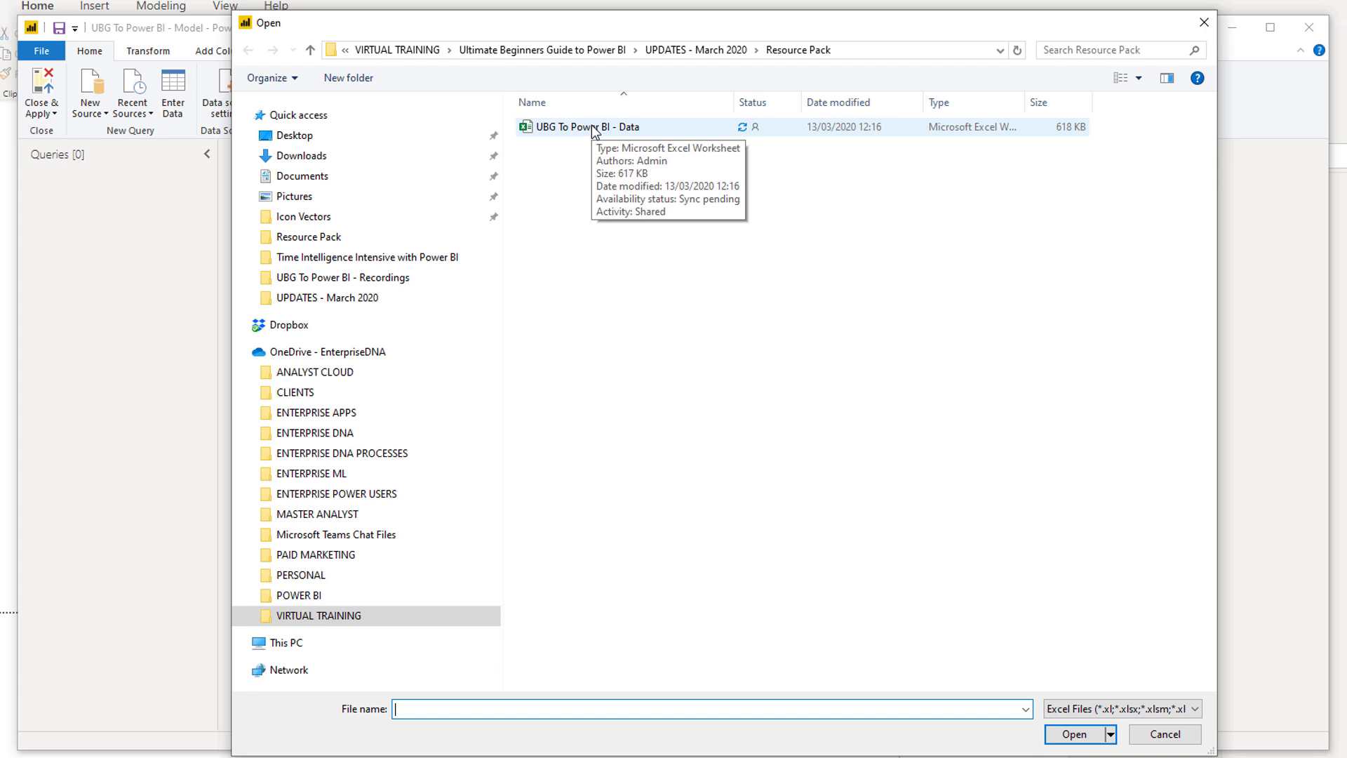
double_click(593, 128)
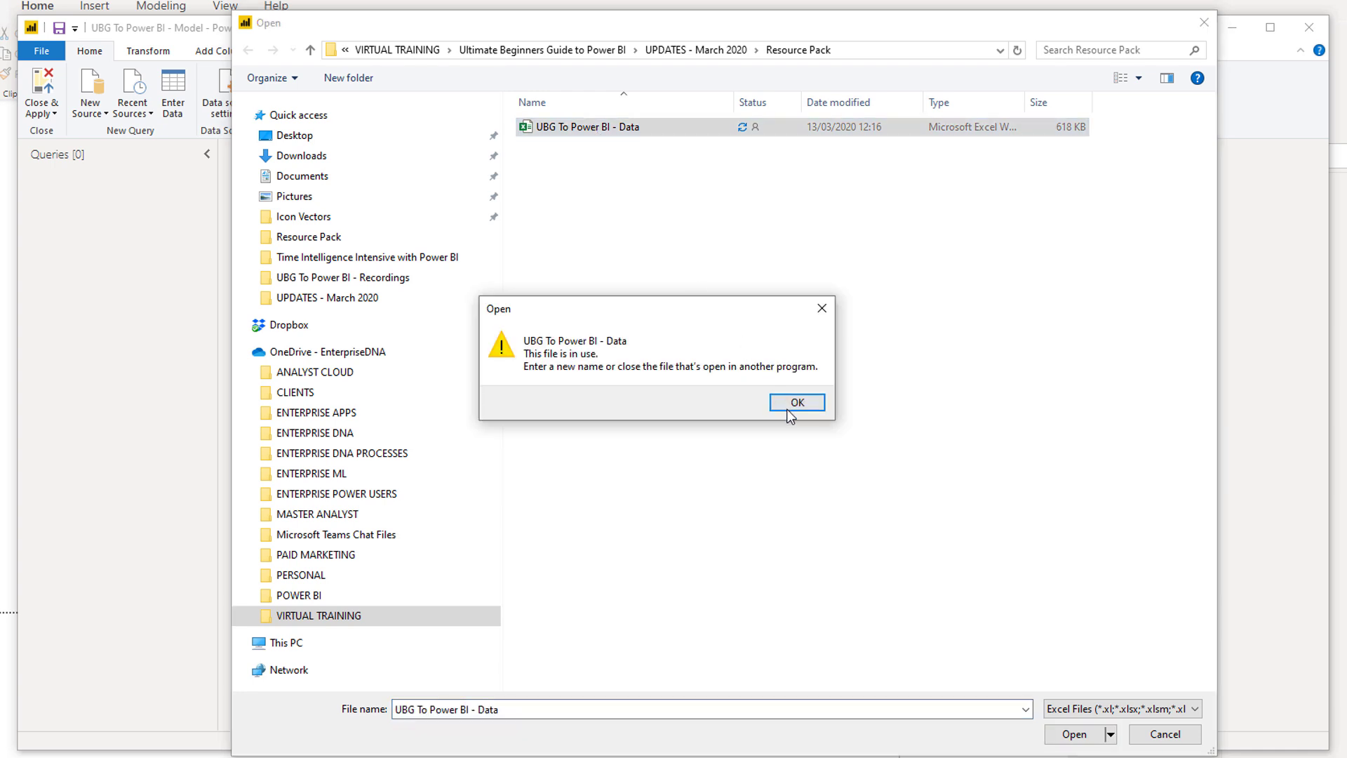
click(789, 414)
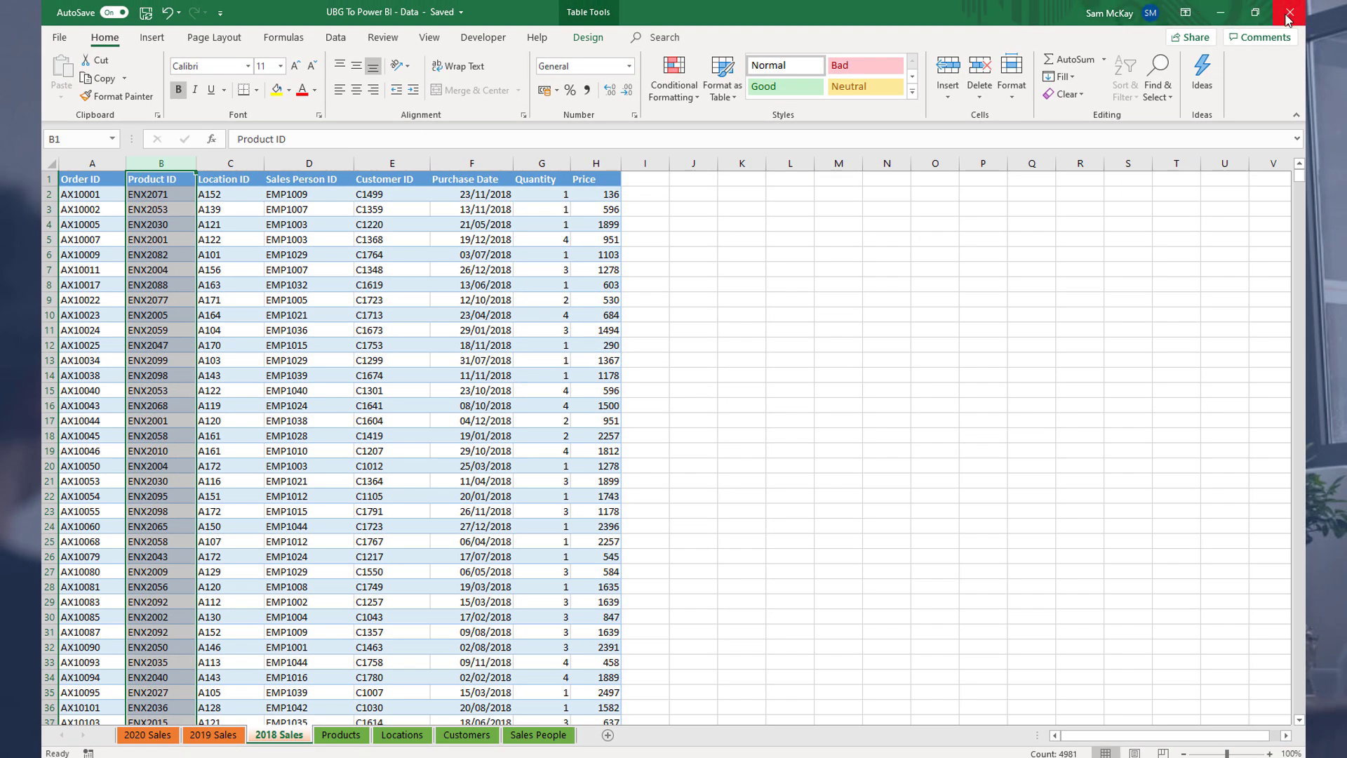
click(1288, 16)
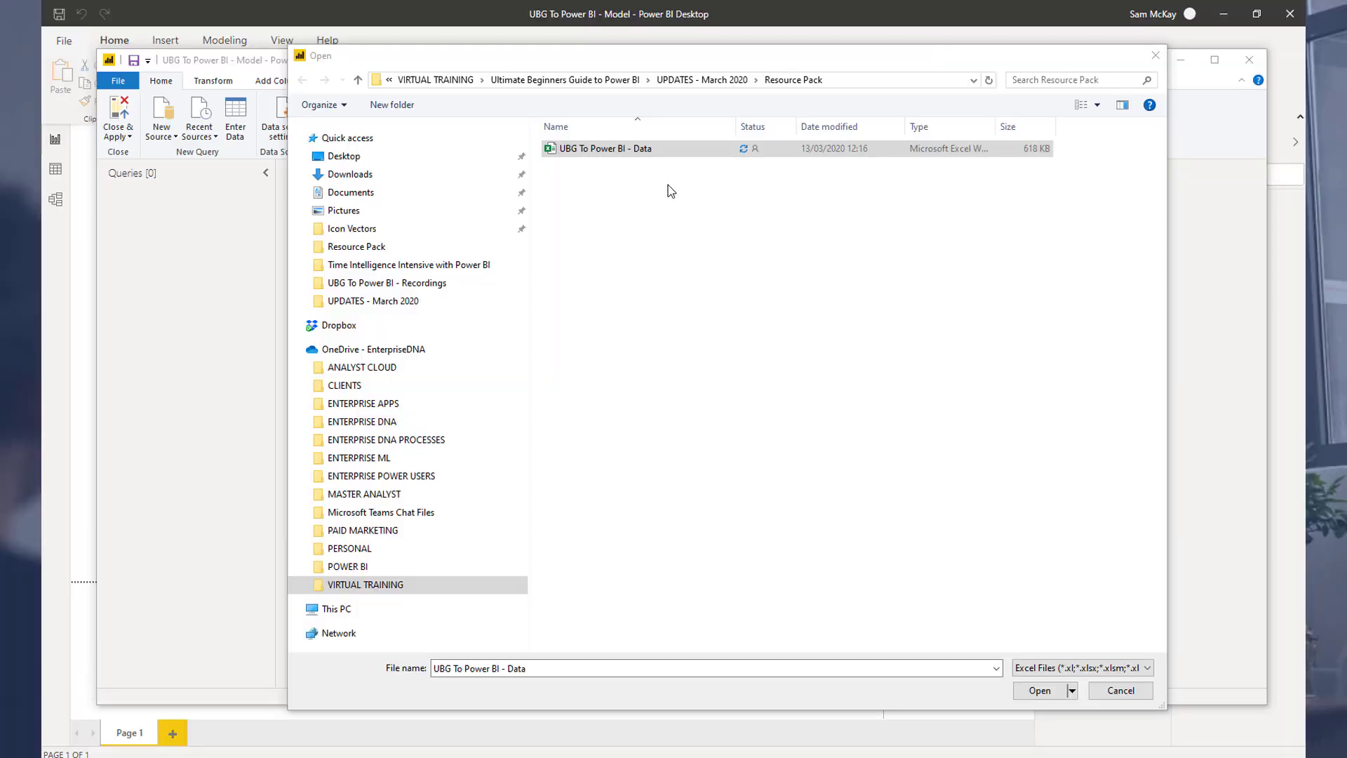
- Reopen the workbook and load Customer, Location, Product, Sales_2015–2017 and Salespeople_Data tables
double_click(600, 153)
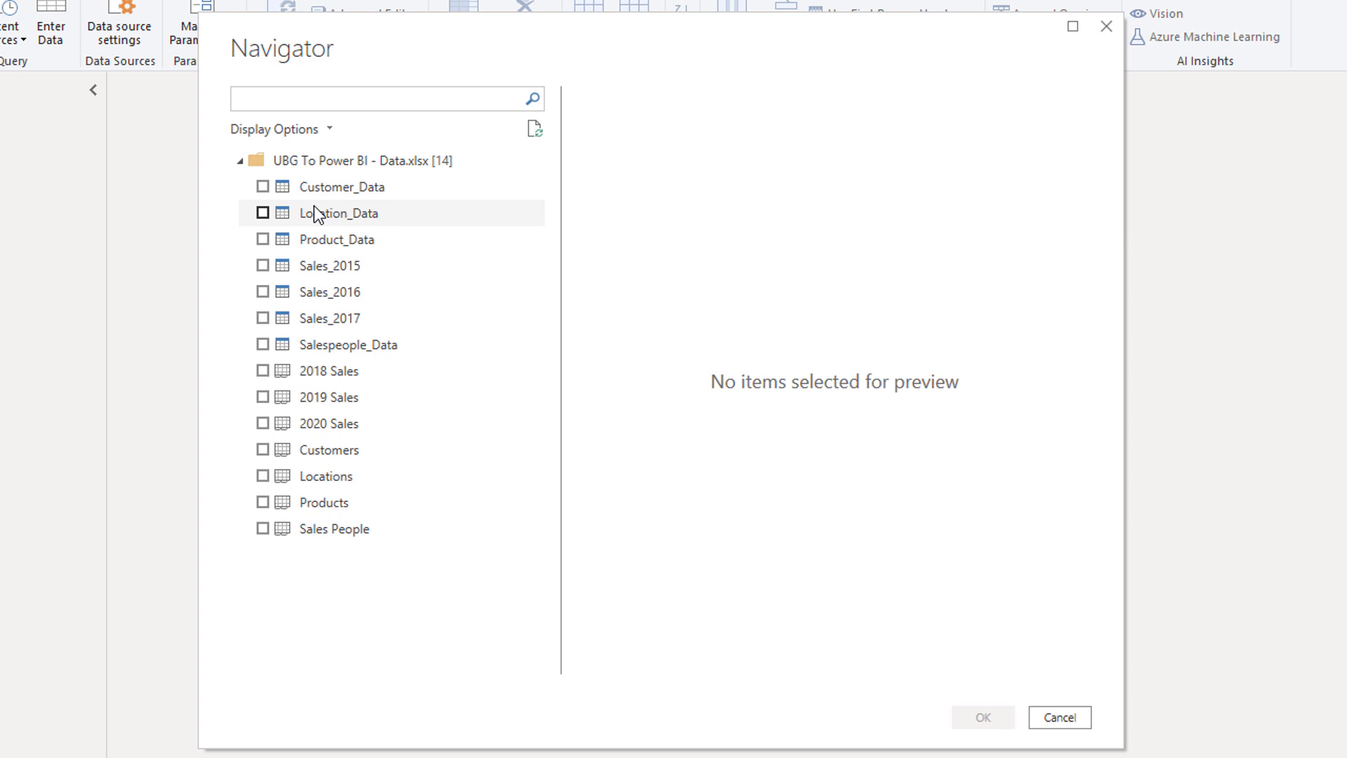
click(263, 186)
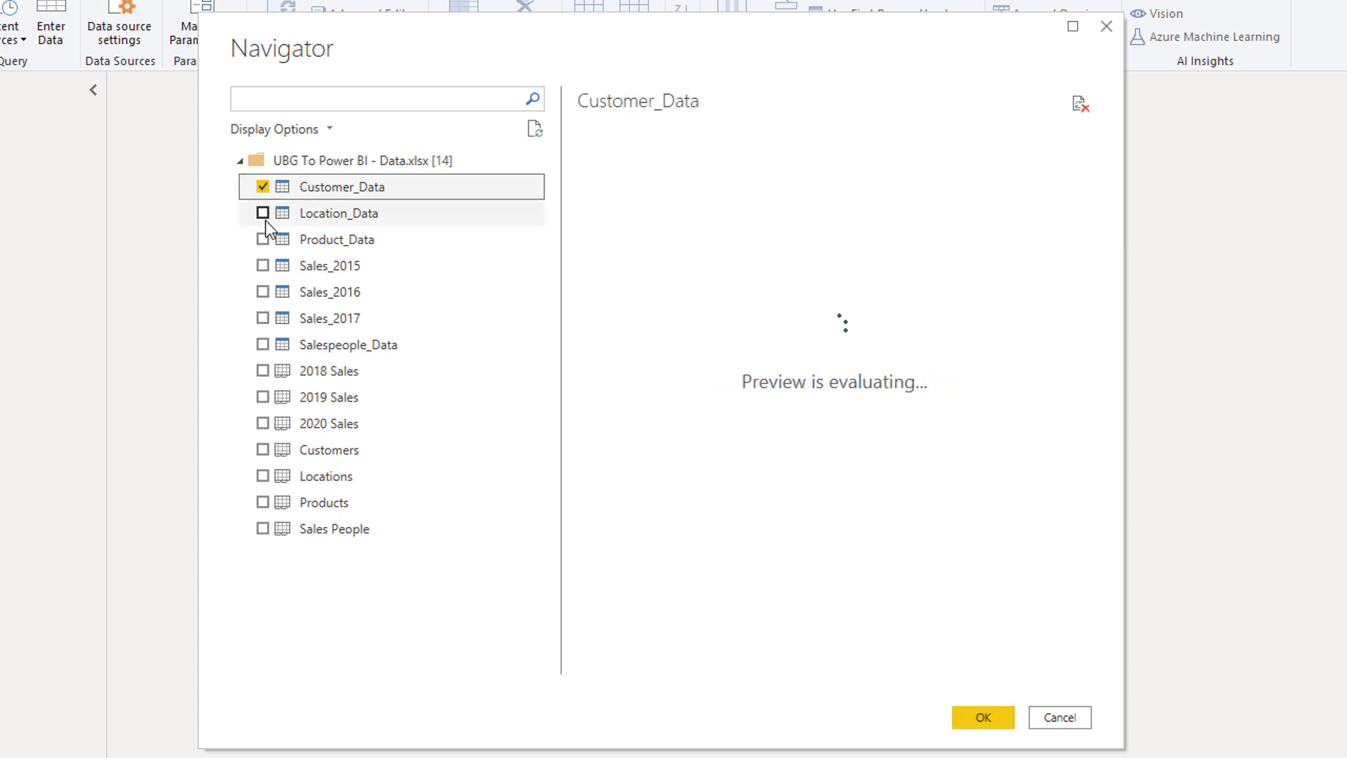
click(263, 213)
click(262, 239)
click(262, 265)
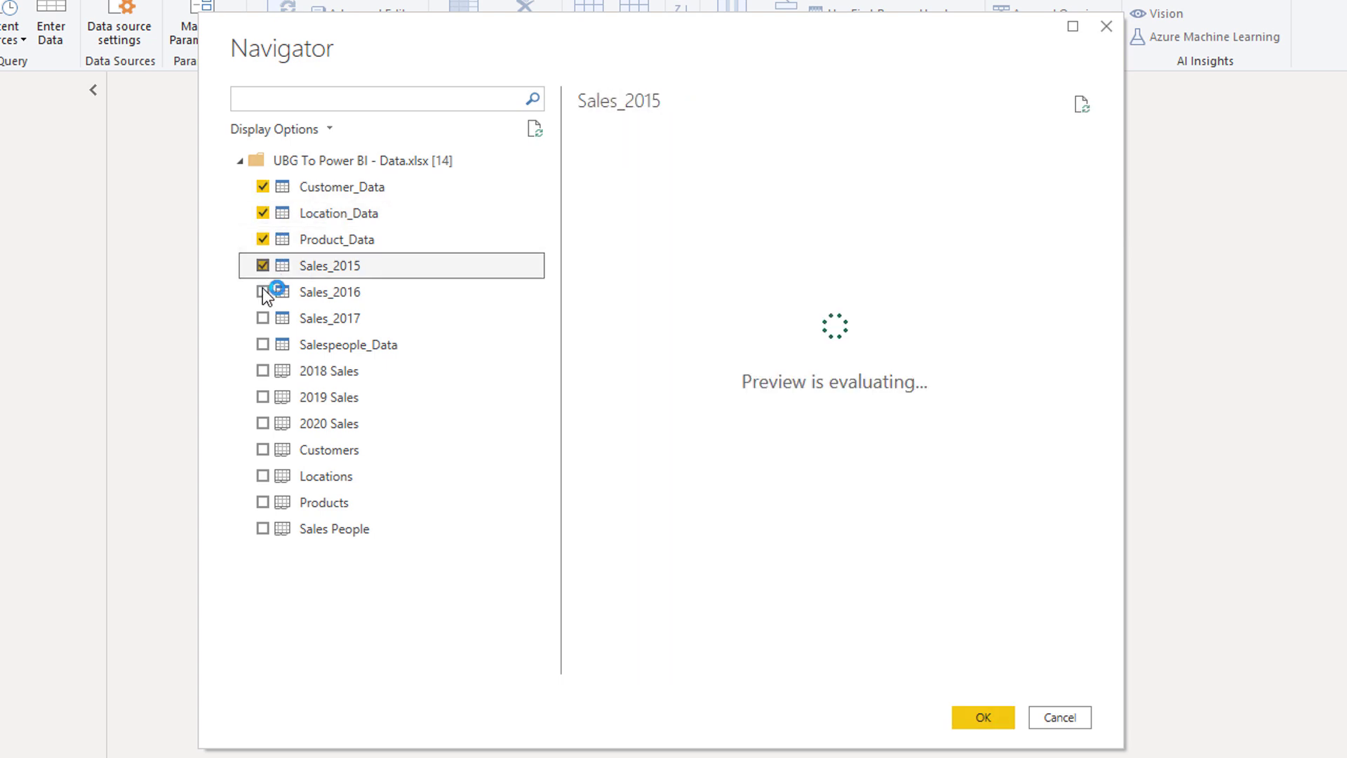
click(262, 293)
click(262, 318)
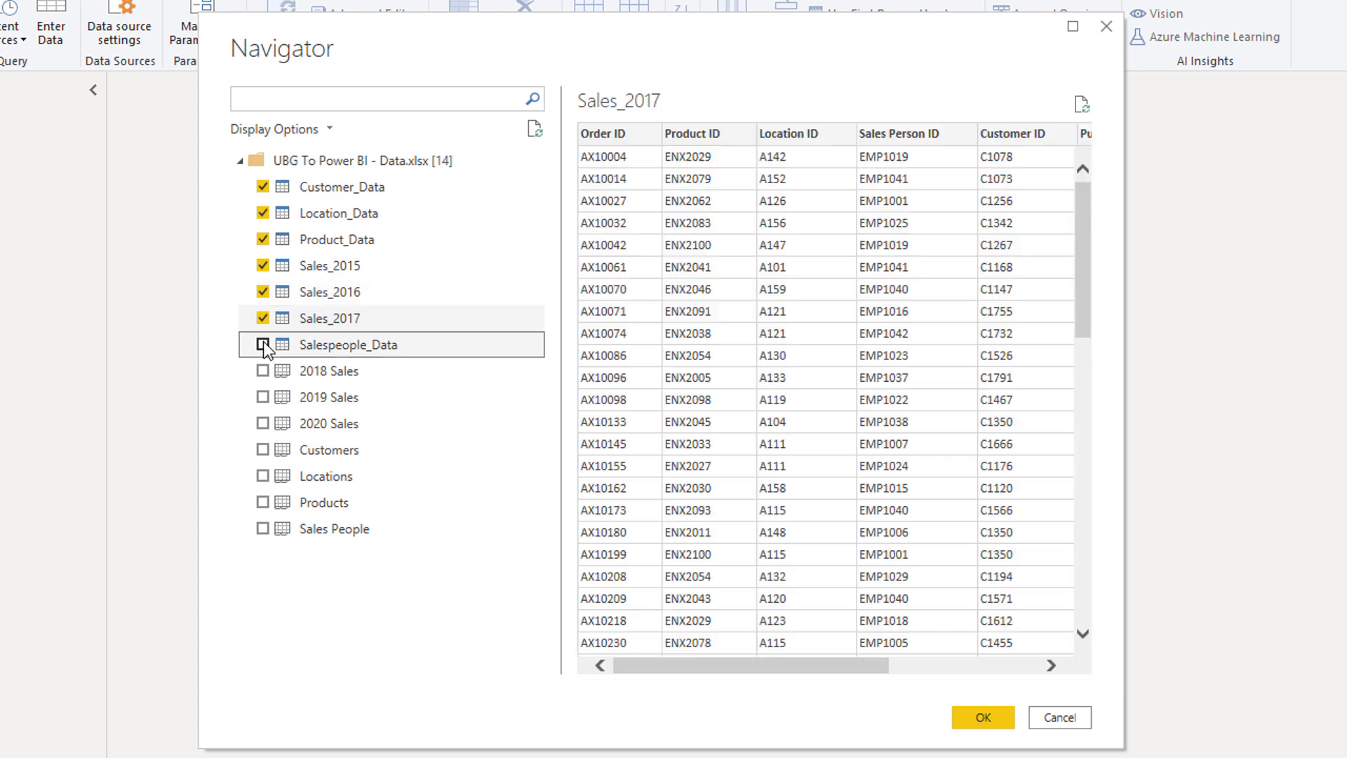
click(263, 344)
click(983, 717)
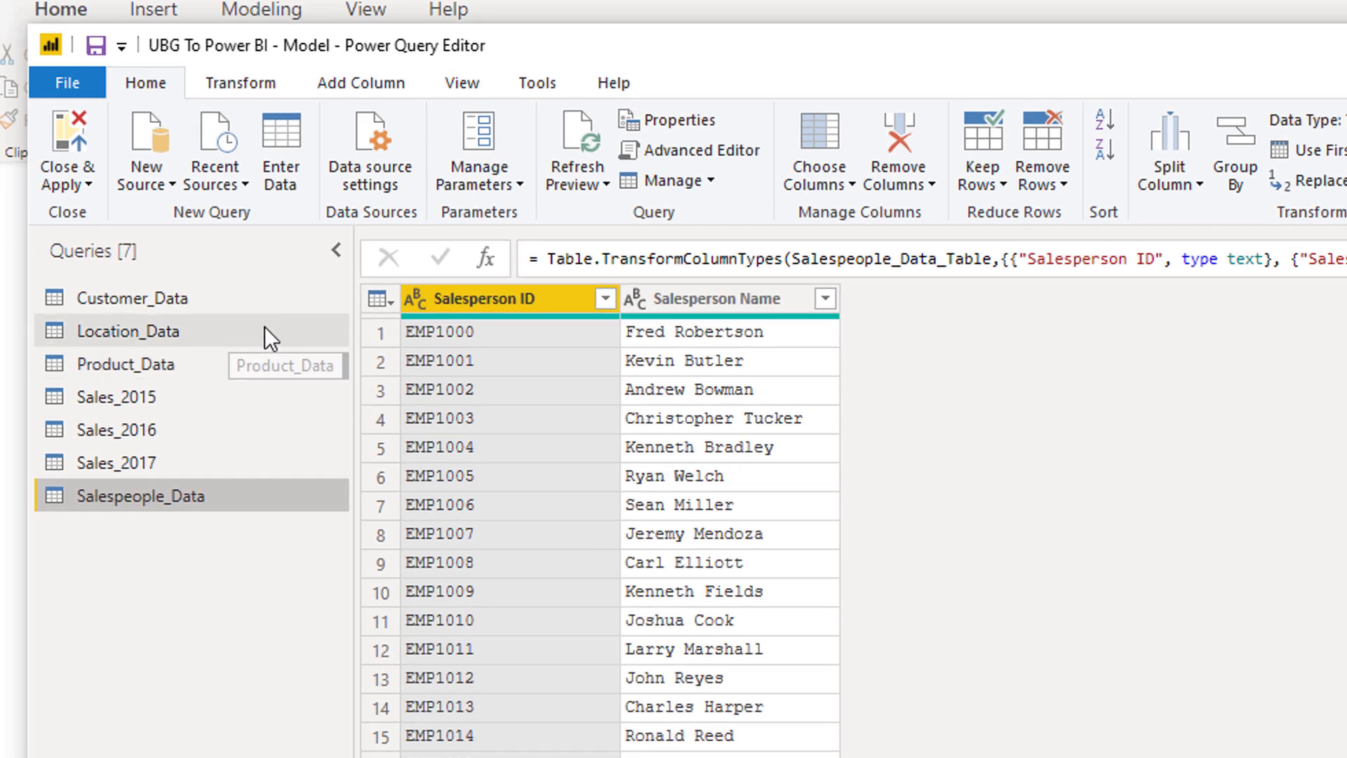
click(254, 310)
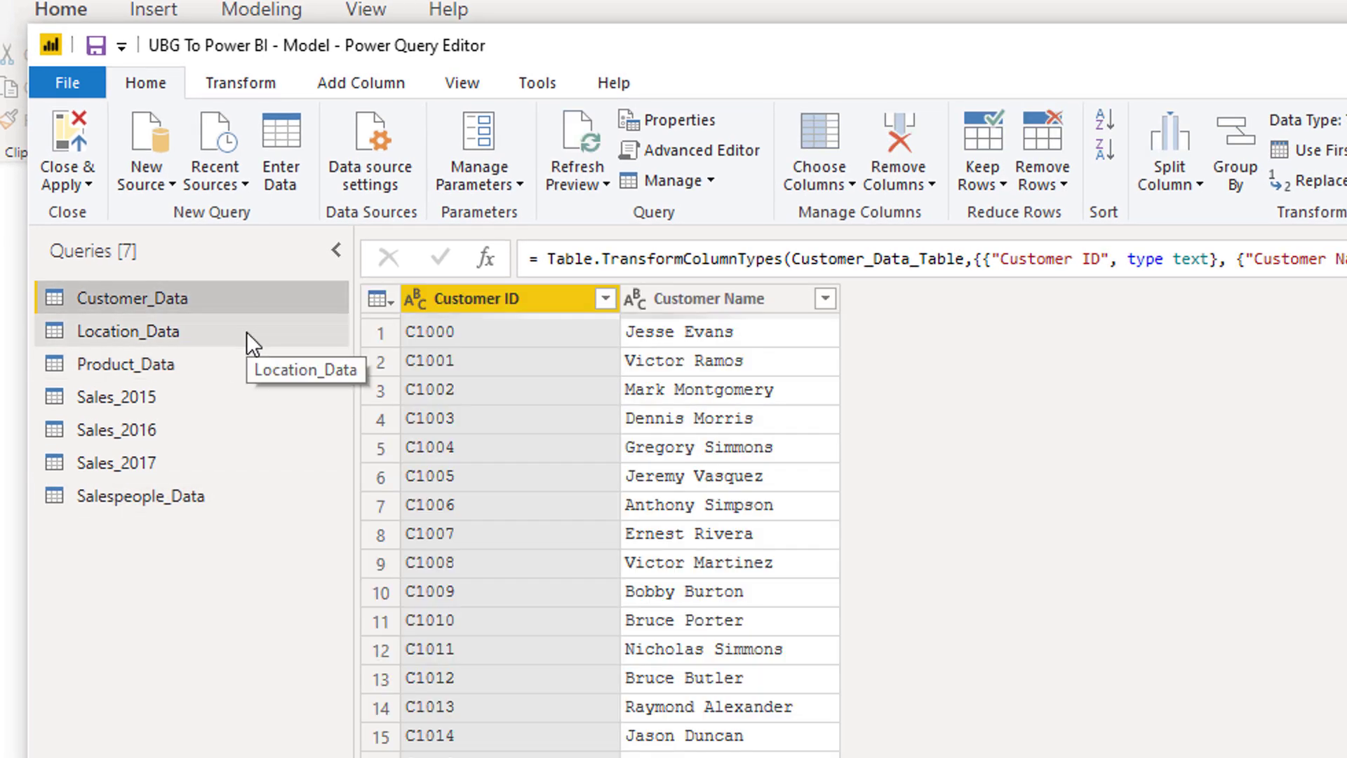
click(247, 331)
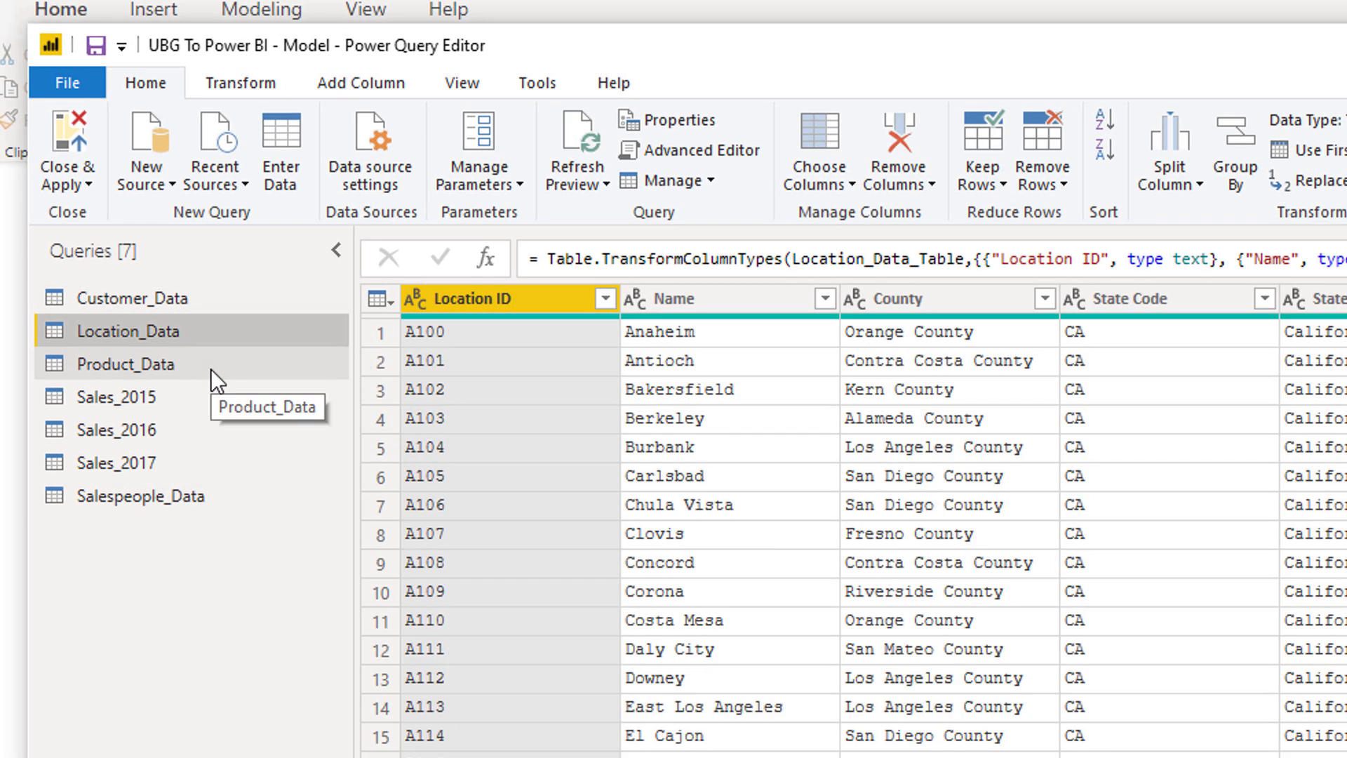
click(208, 373)
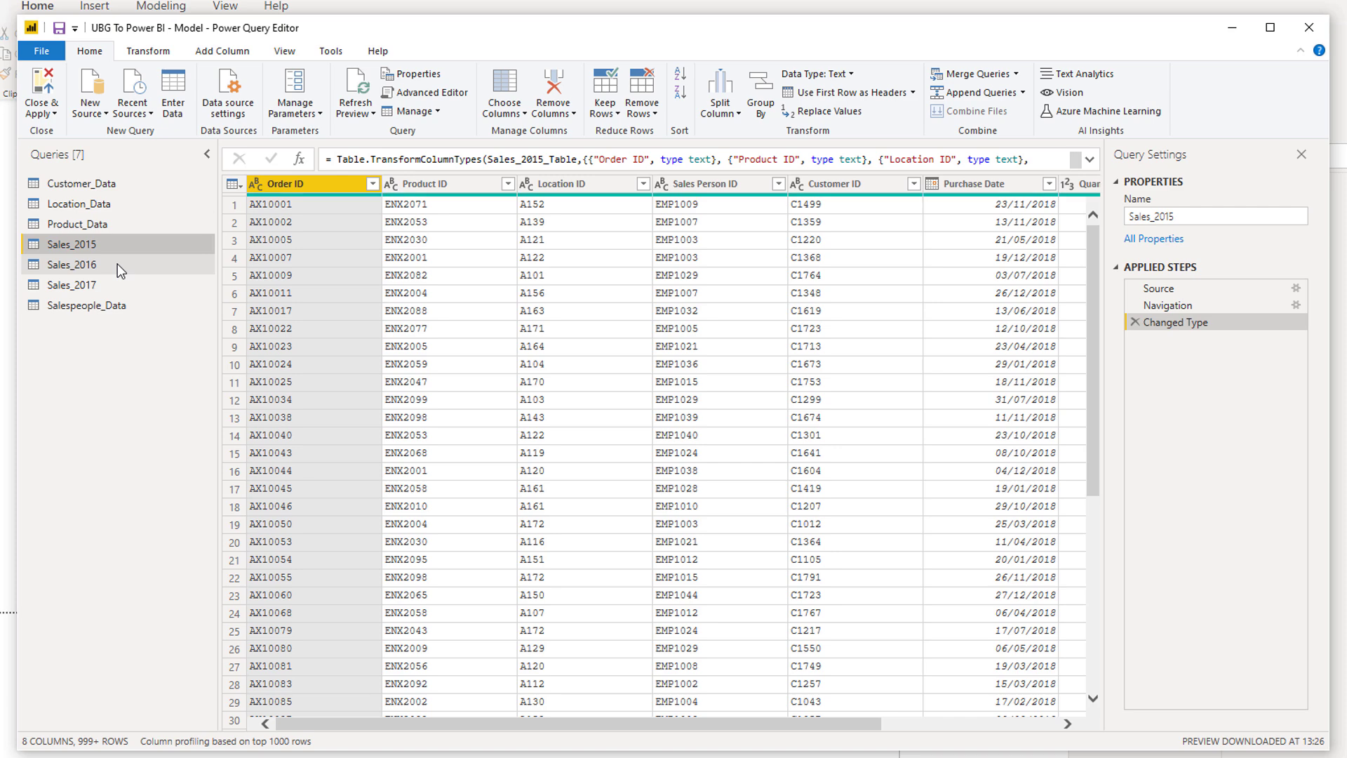
click(116, 265)
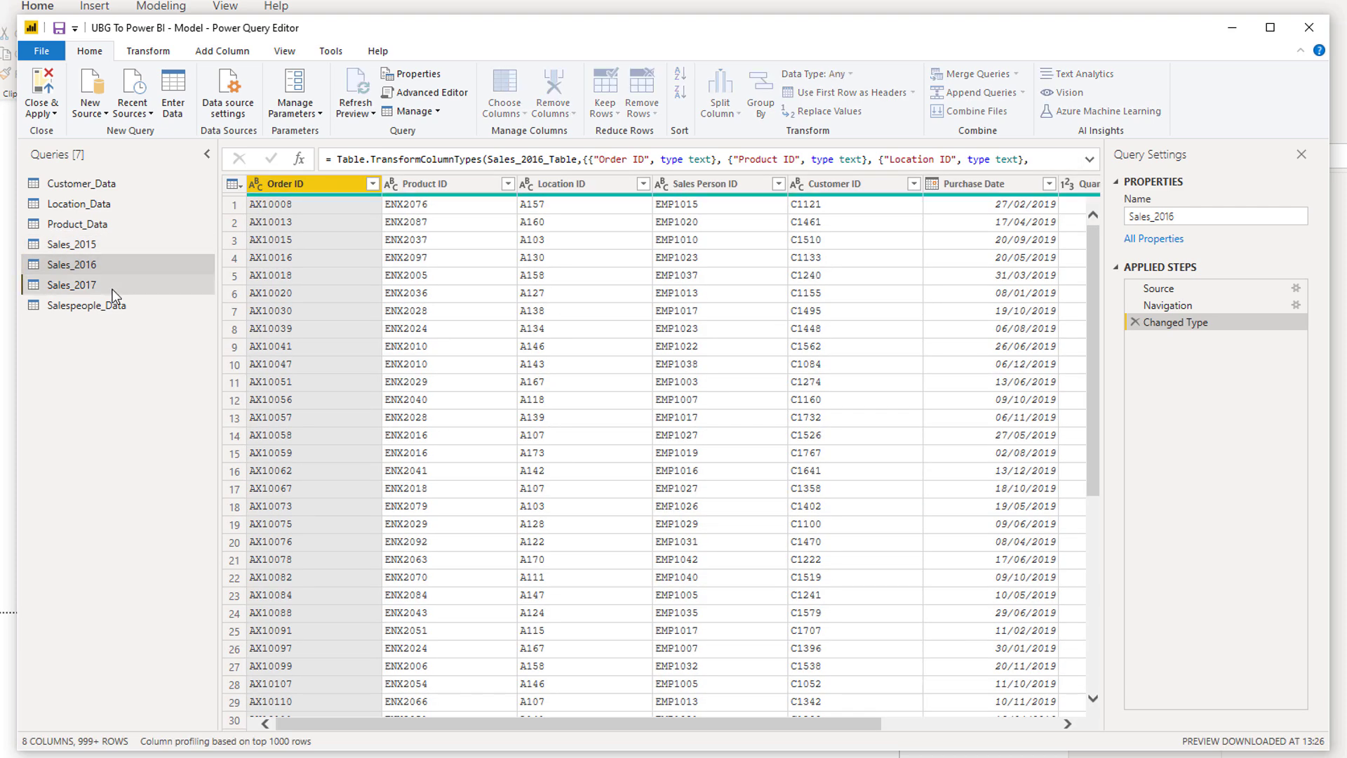
click(112, 286)
click(108, 306)
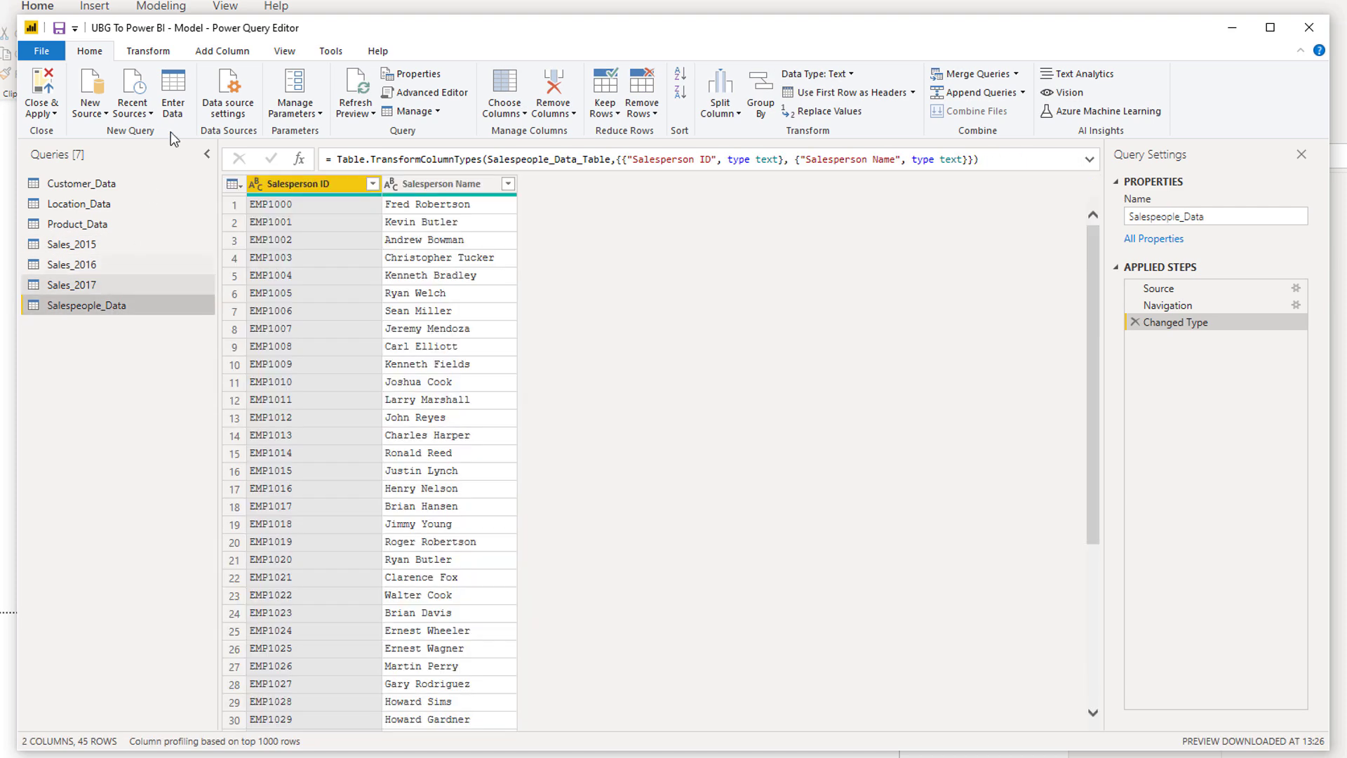
- Switch to the Transform ribbon and select the Sales_2015 query to preview its 8 columns
click(155, 56)
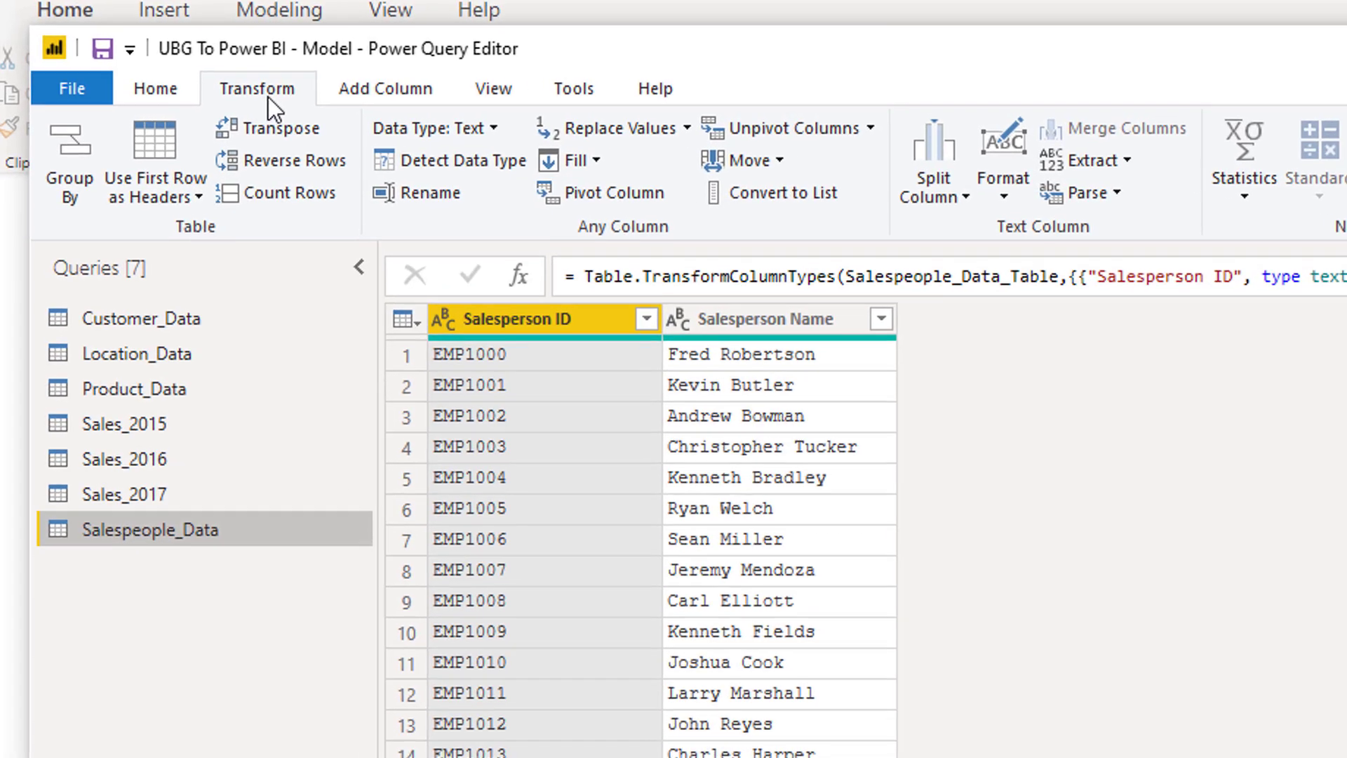
click(203, 419)
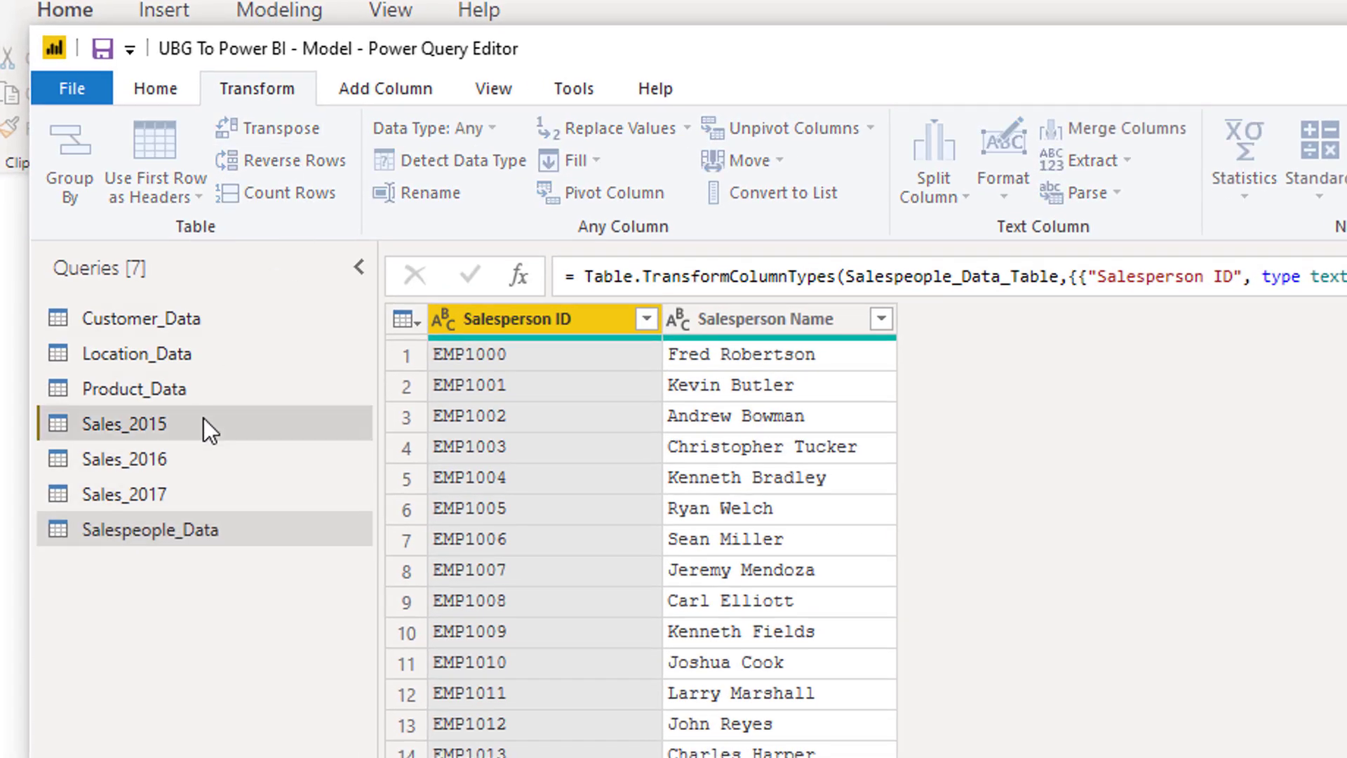
click(198, 526)
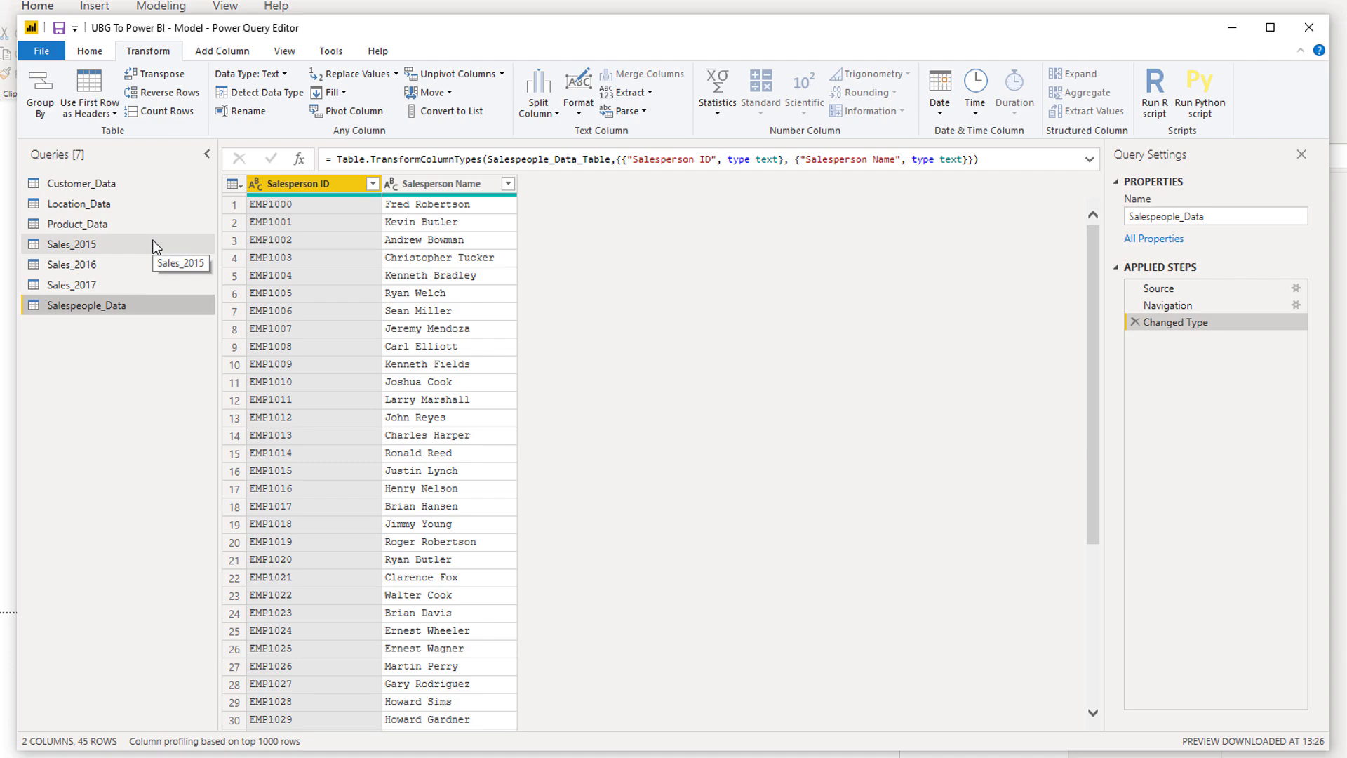
click(155, 246)
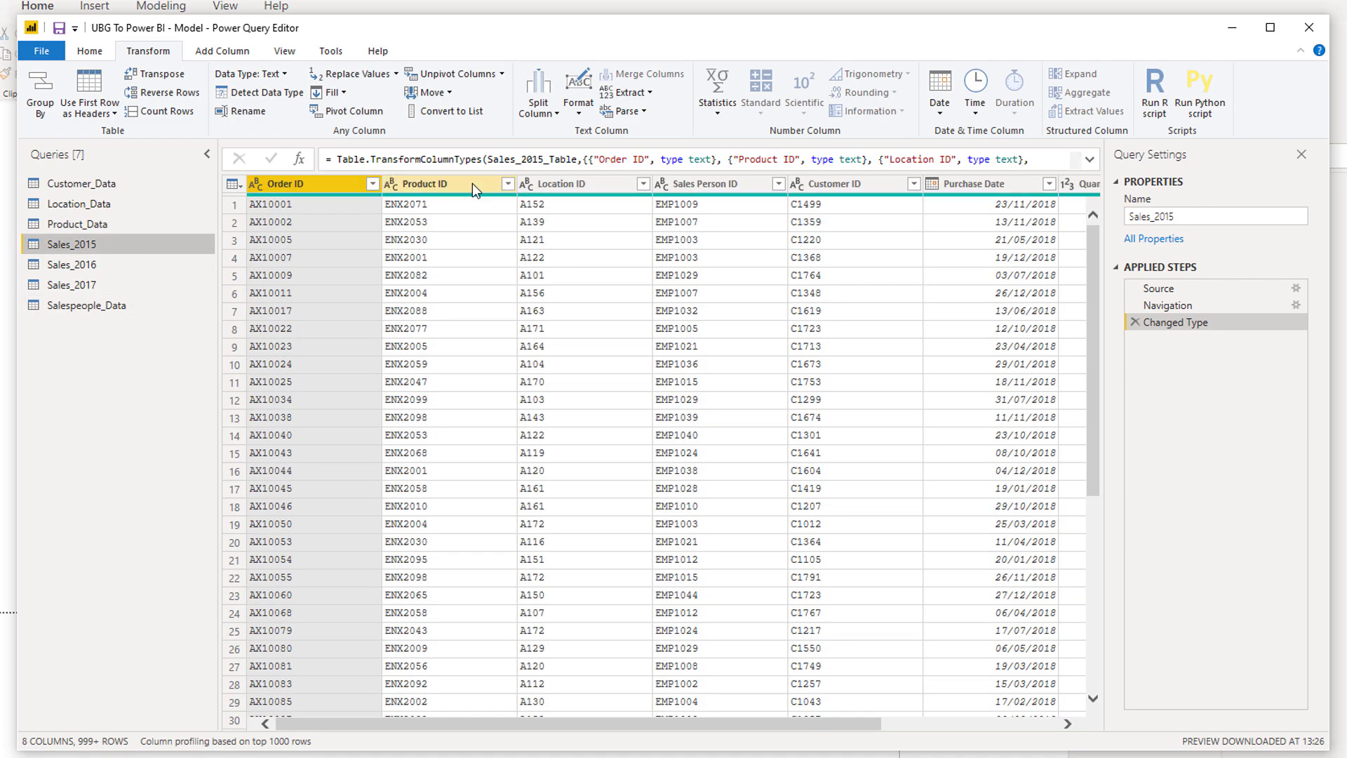
click(453, 184)
right_click(452, 185)
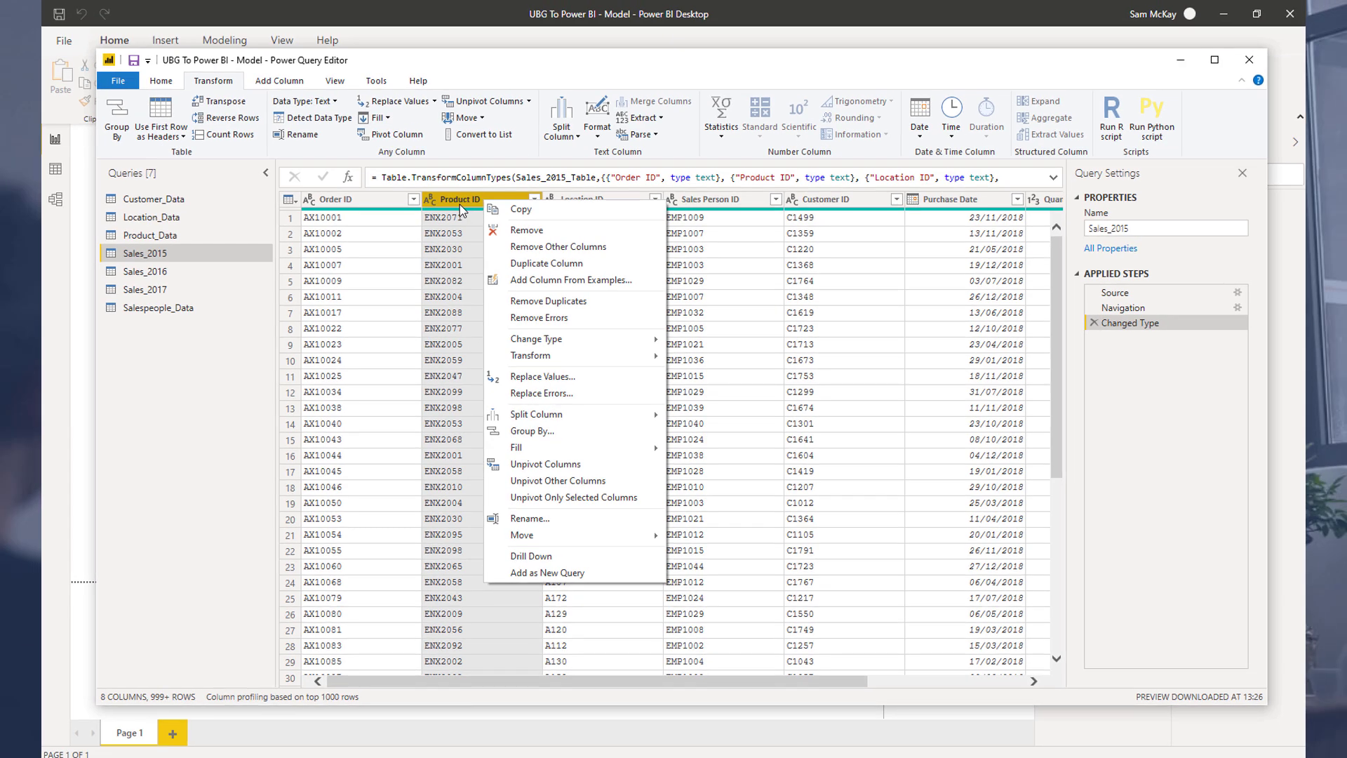
click(461, 204)
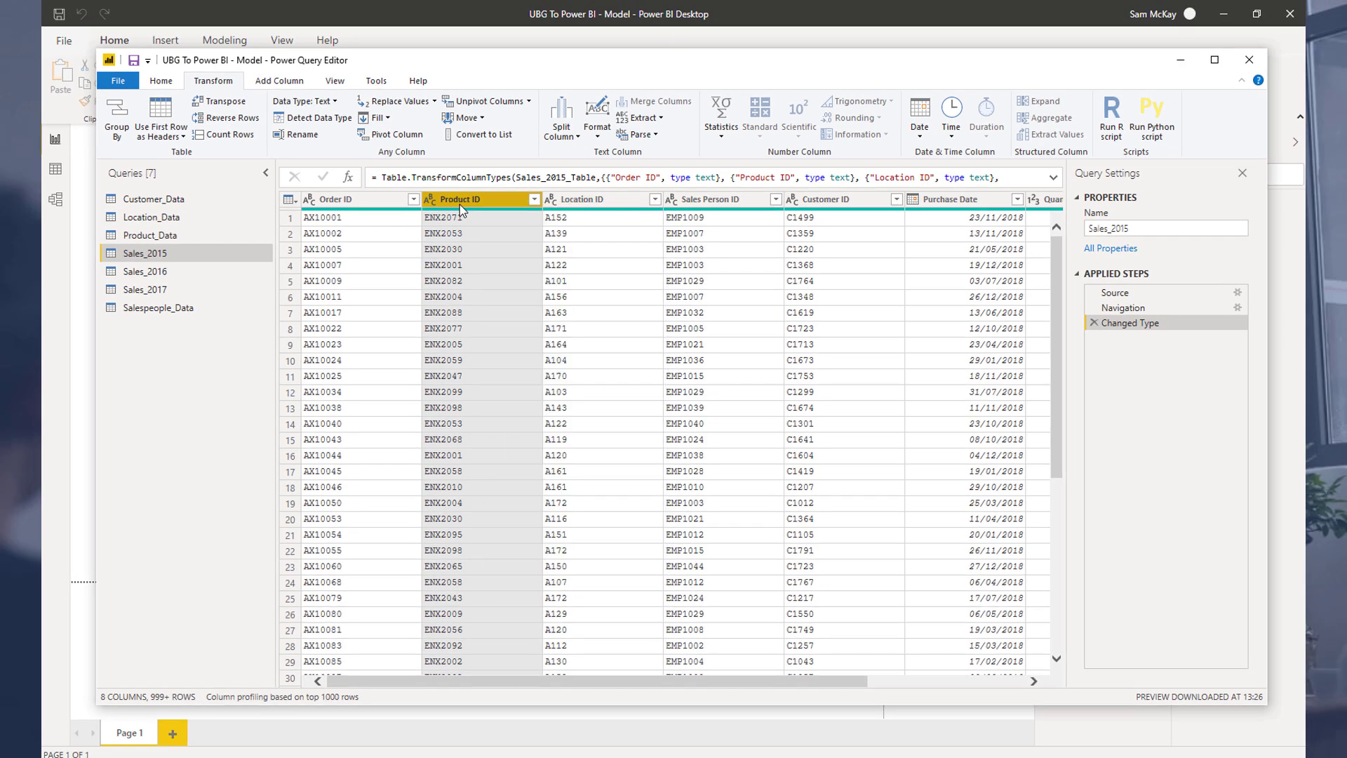